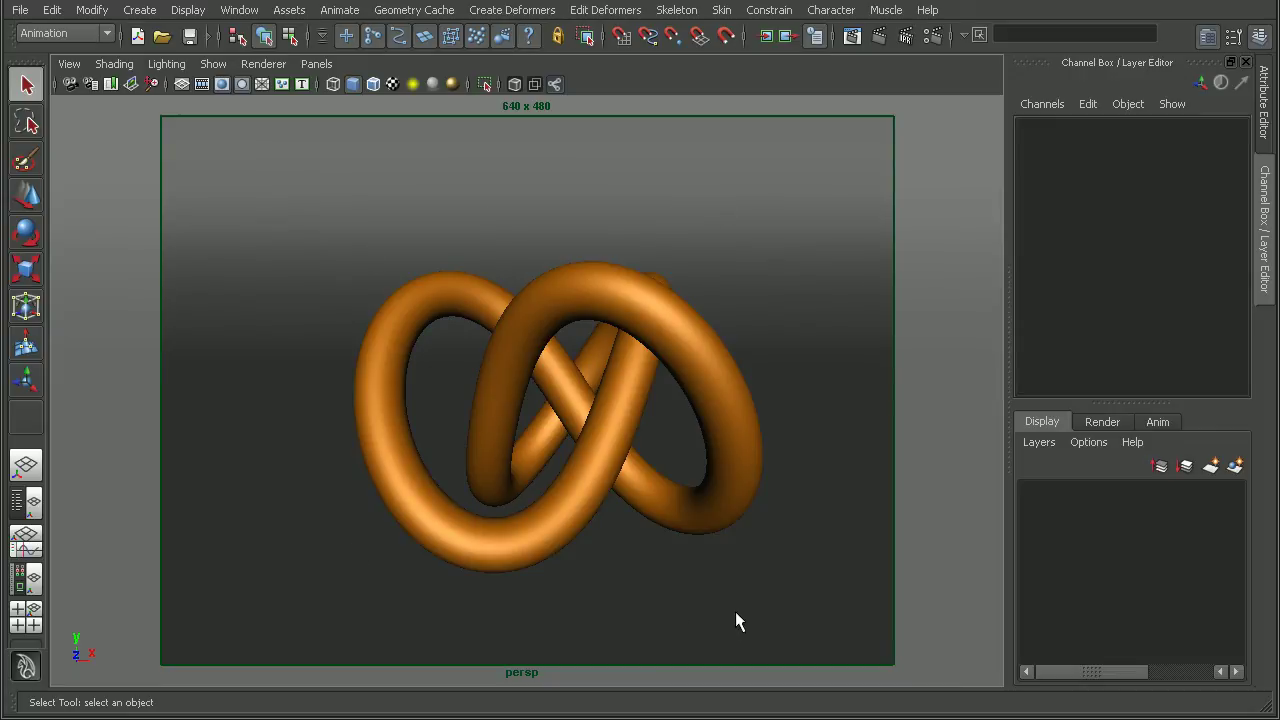
# Copy masterLayer in the Render layer list and rename the copy ambientOcclusionRenderLayer
pyautogui.click(1103, 422)
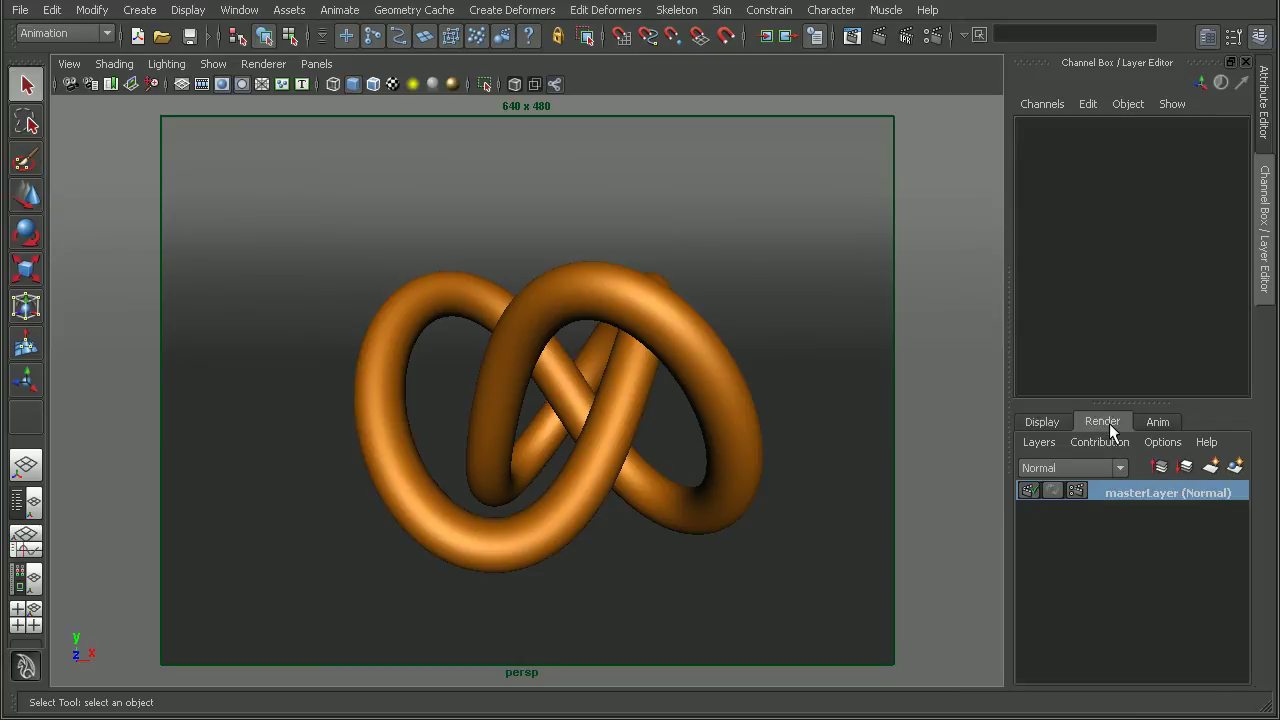
pyautogui.rightClick(1121, 491)
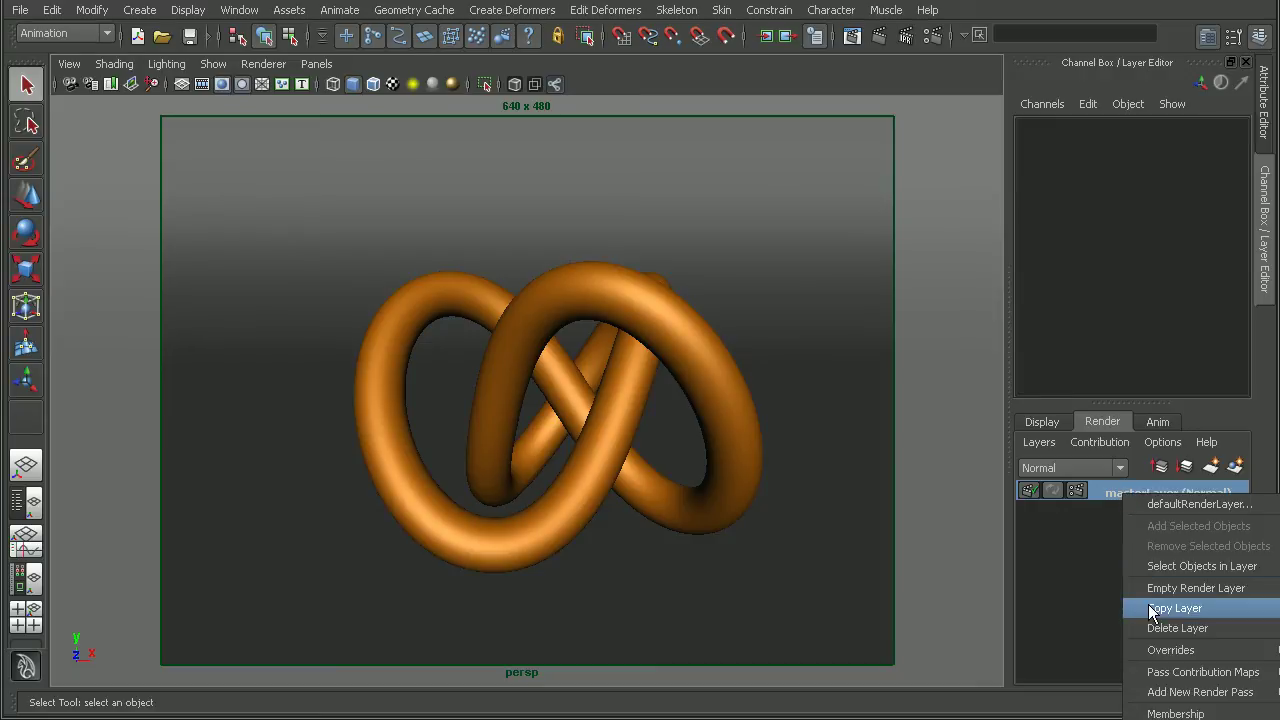
pyautogui.click(1152, 609)
pyautogui.click(1111, 494)
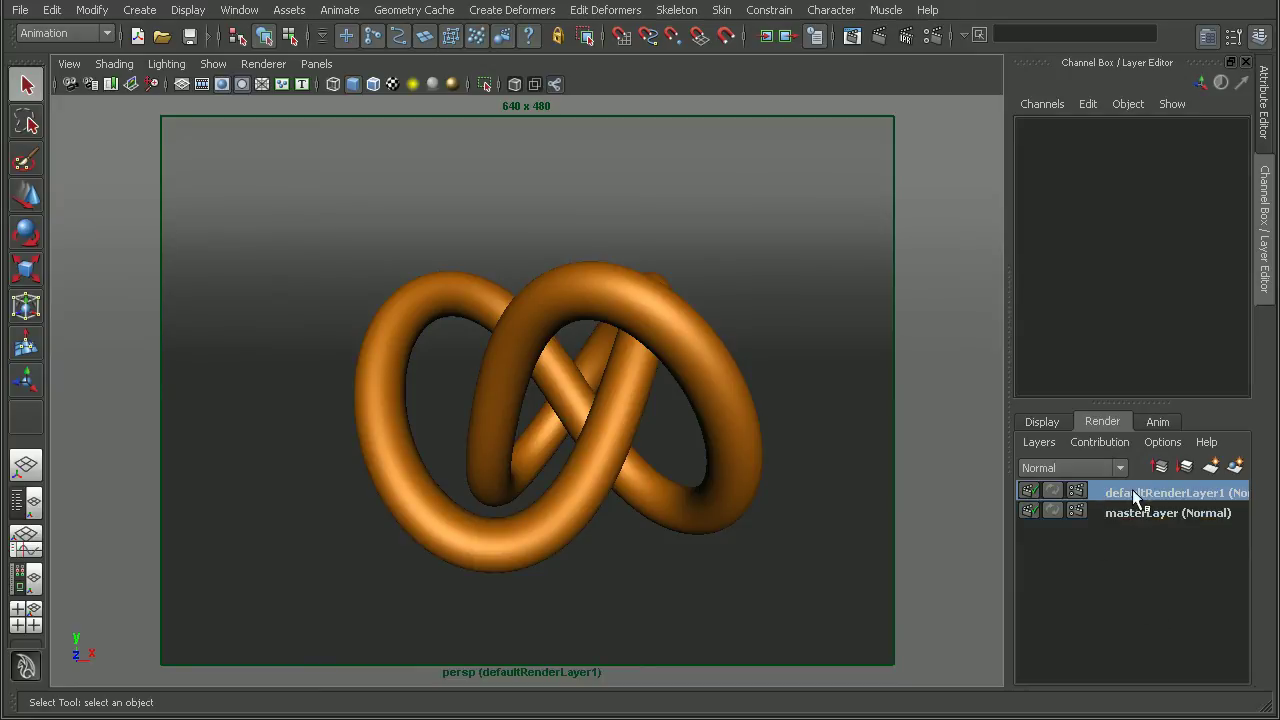
pyautogui.doubleClick(1138, 492)
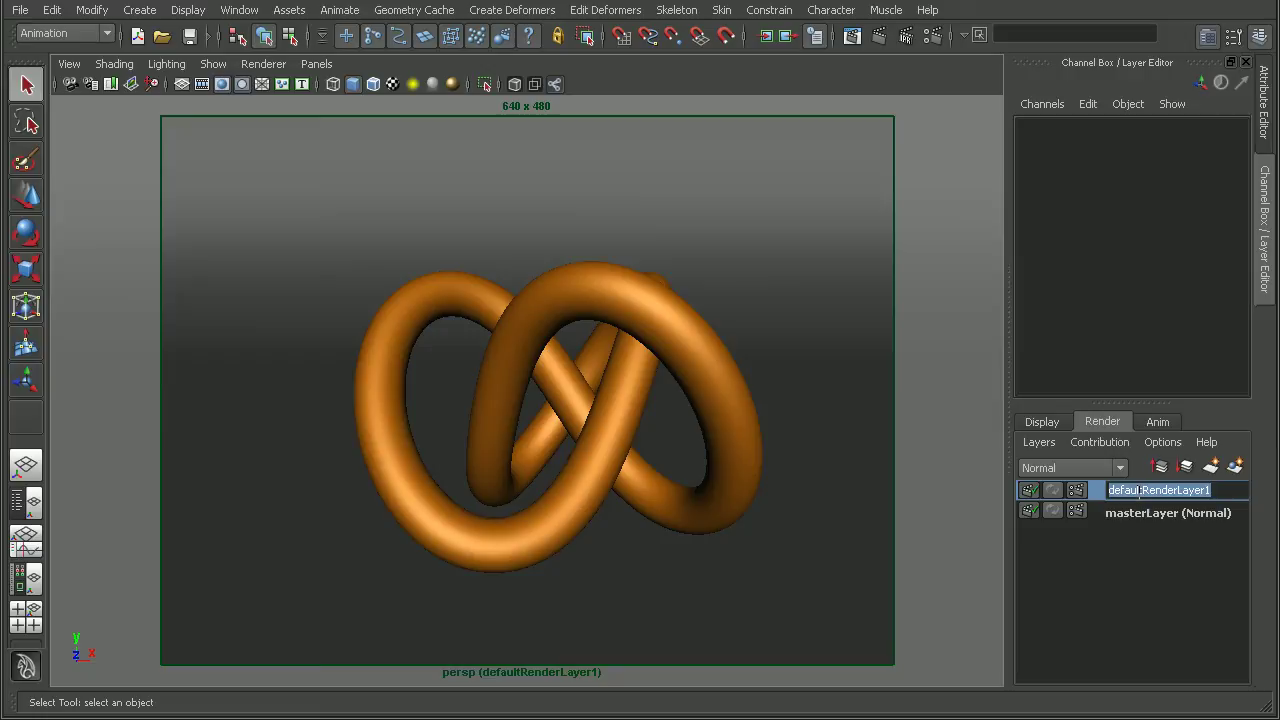
pyautogui.write('ambientOcclus')
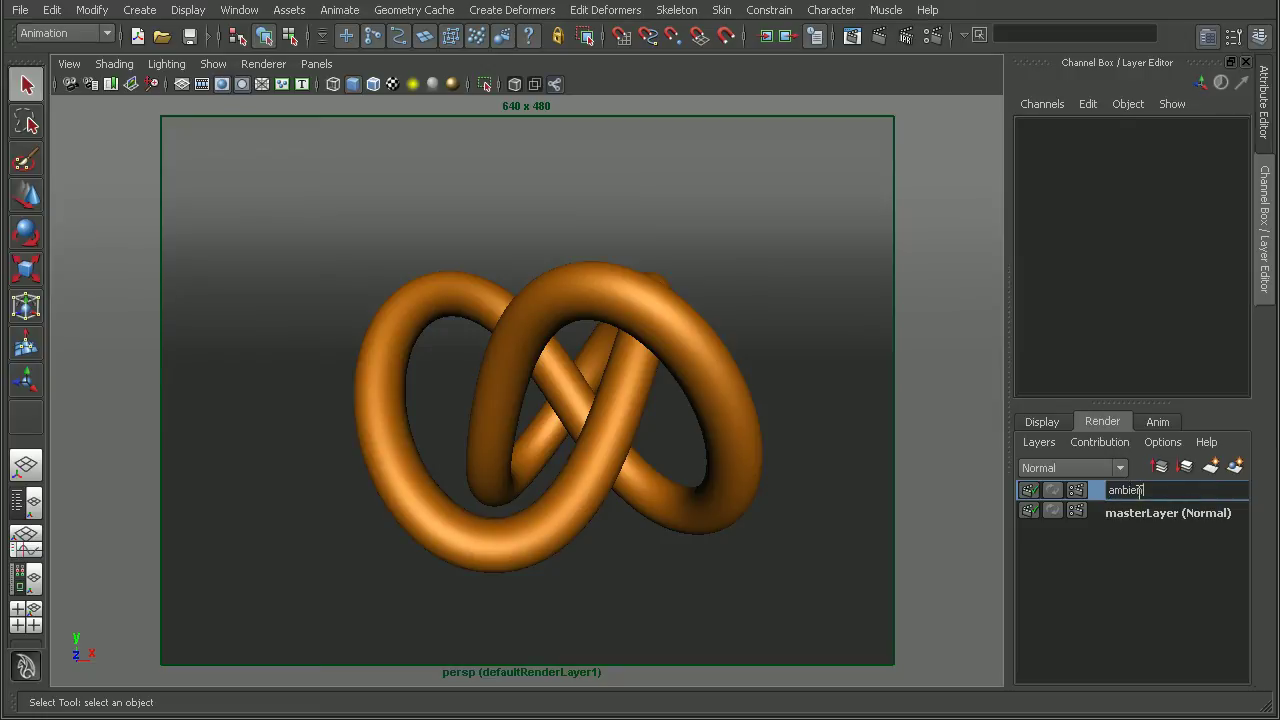
pyautogui.write('ionRenderLayer')
pyautogui.press('Return')
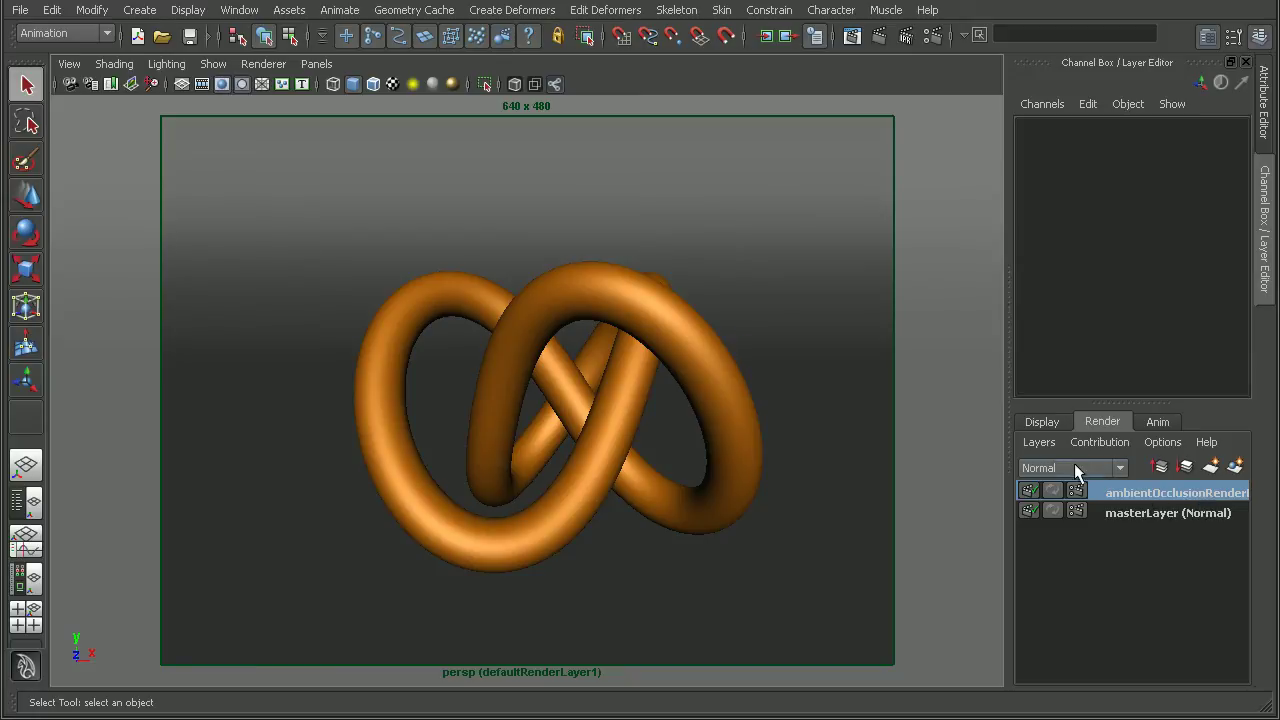
# Apply the Occlusion preset from the layer's attribute presets to ambientOcclusionRenderLayer
pyautogui.click(1040, 442)
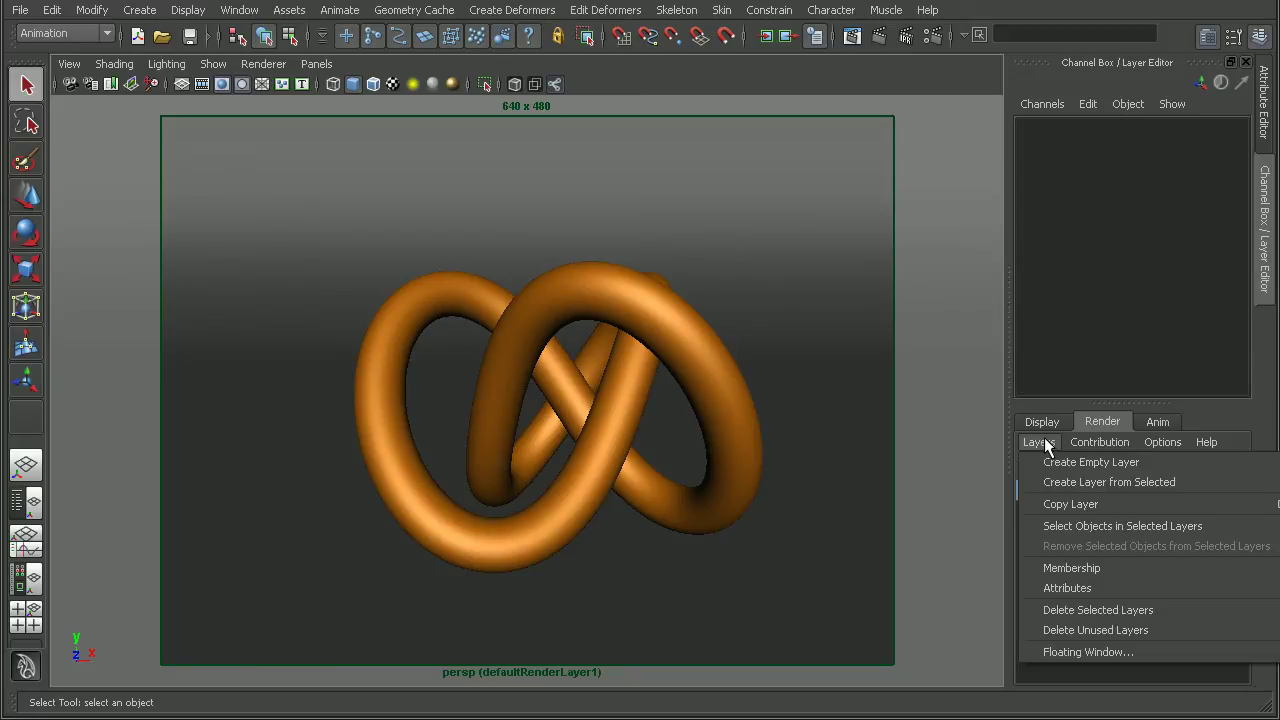
pyautogui.click(1086, 592)
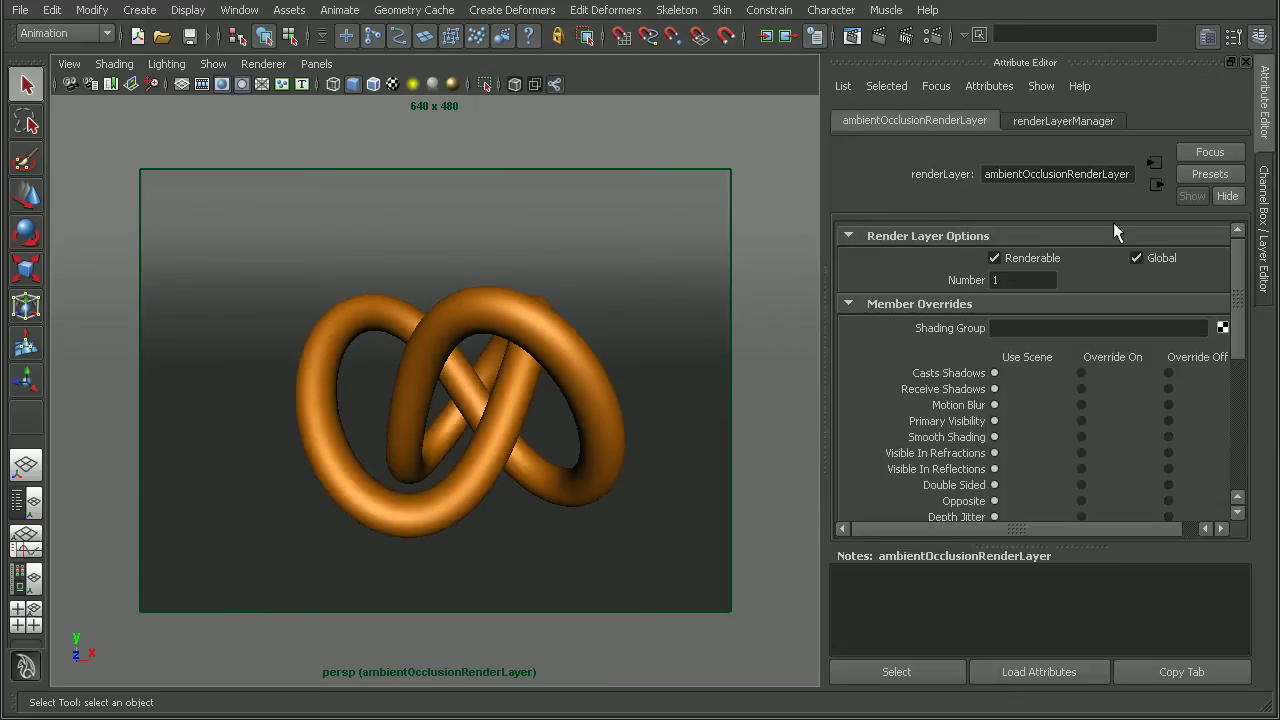
pyautogui.click(1211, 176)
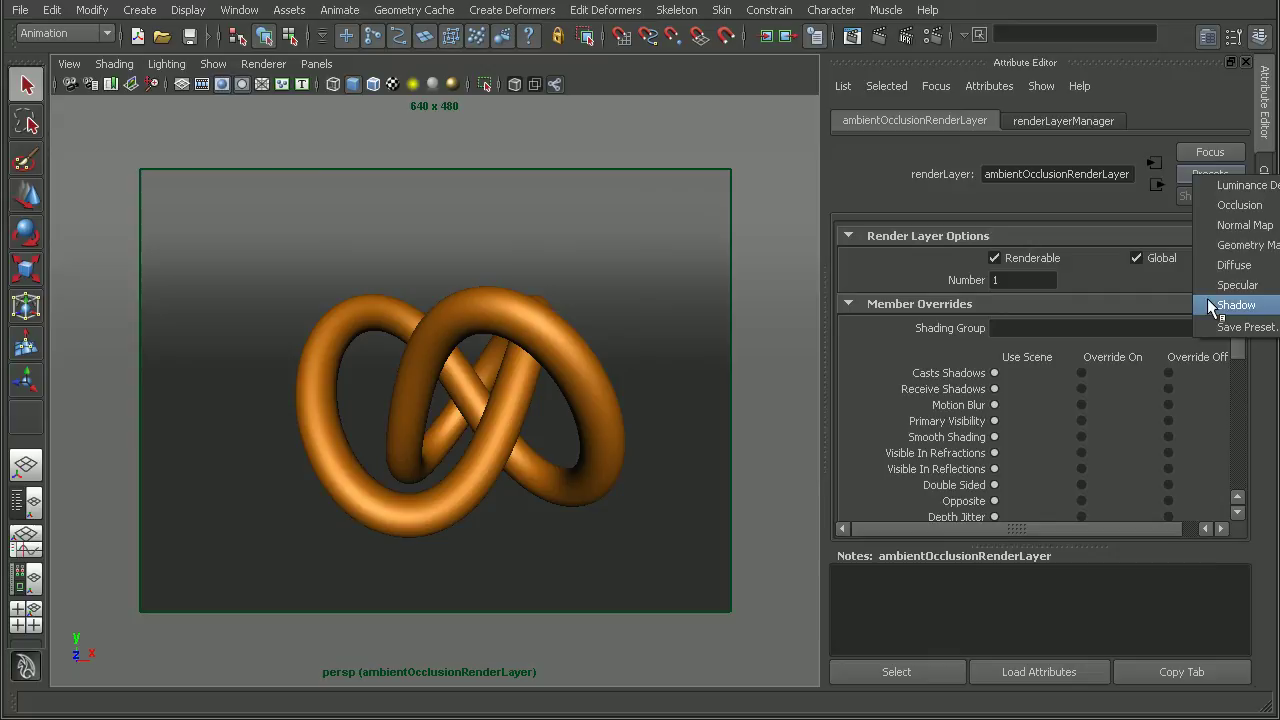
pyautogui.click(1225, 207)
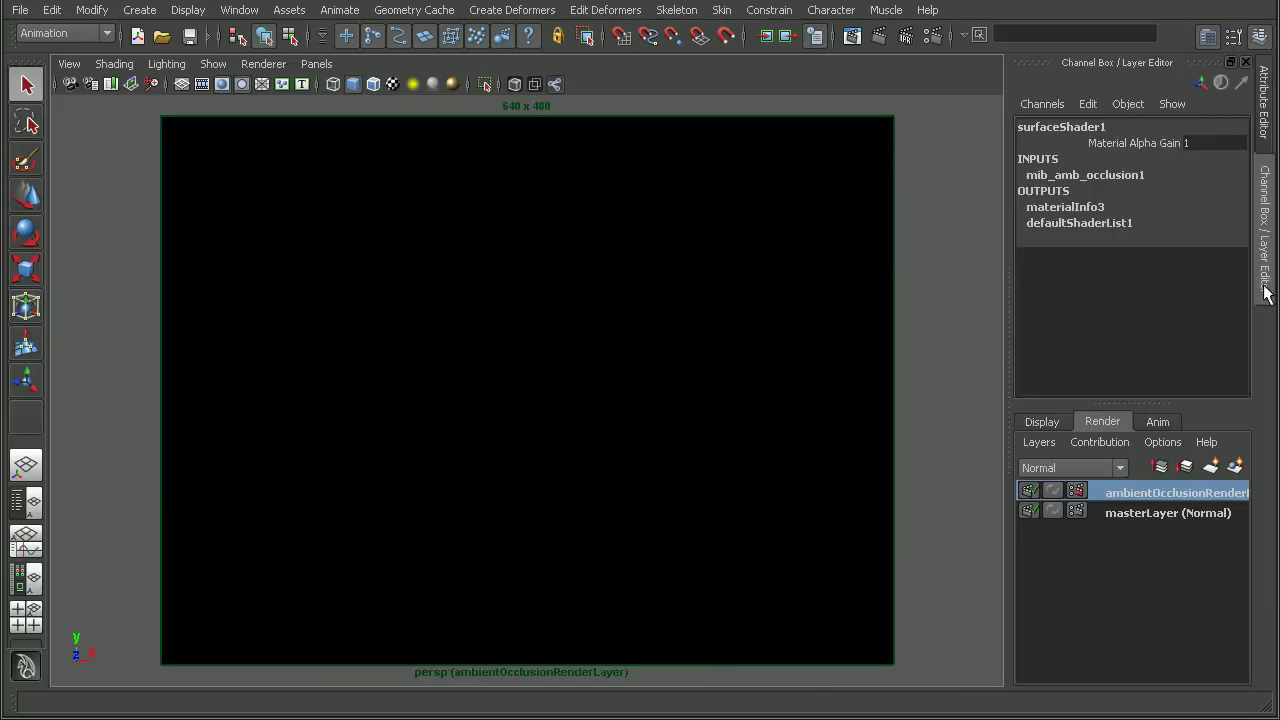
# Give the occlusion layer its own render settings and render the current frame of the knot
pyautogui.click(1264, 225)
pyautogui.click(1075, 490)
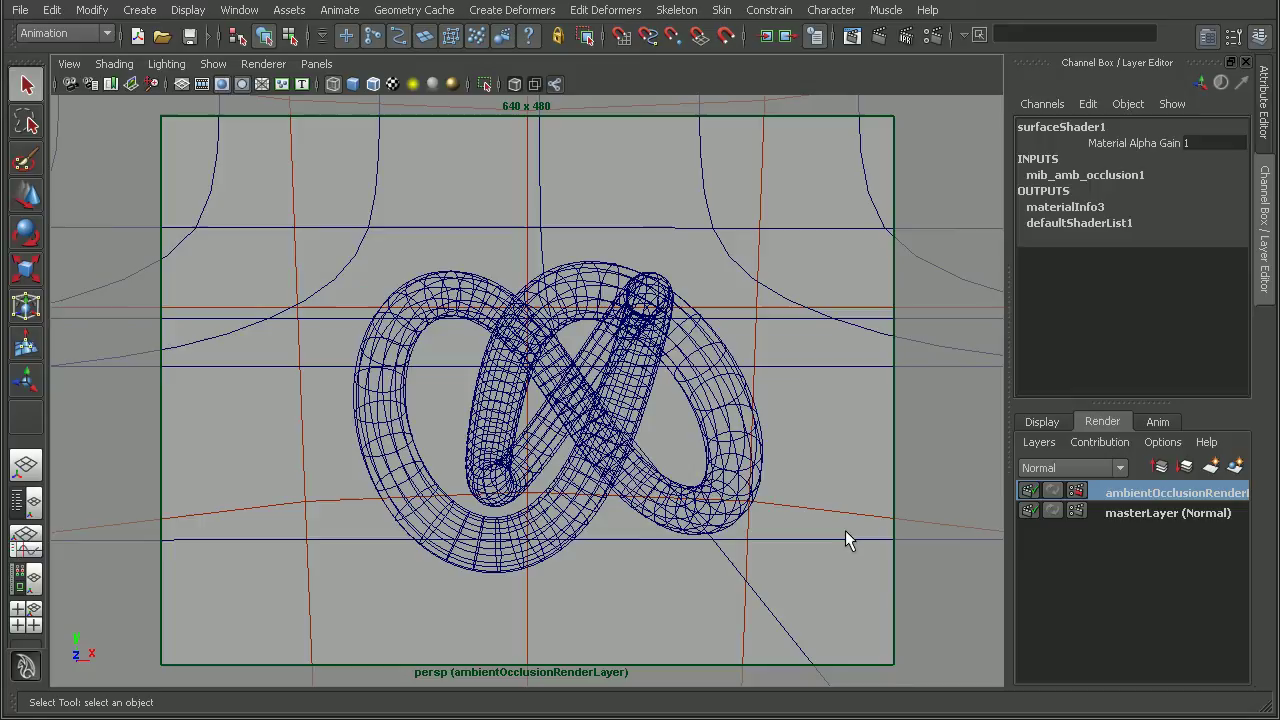
pyautogui.click(877, 38)
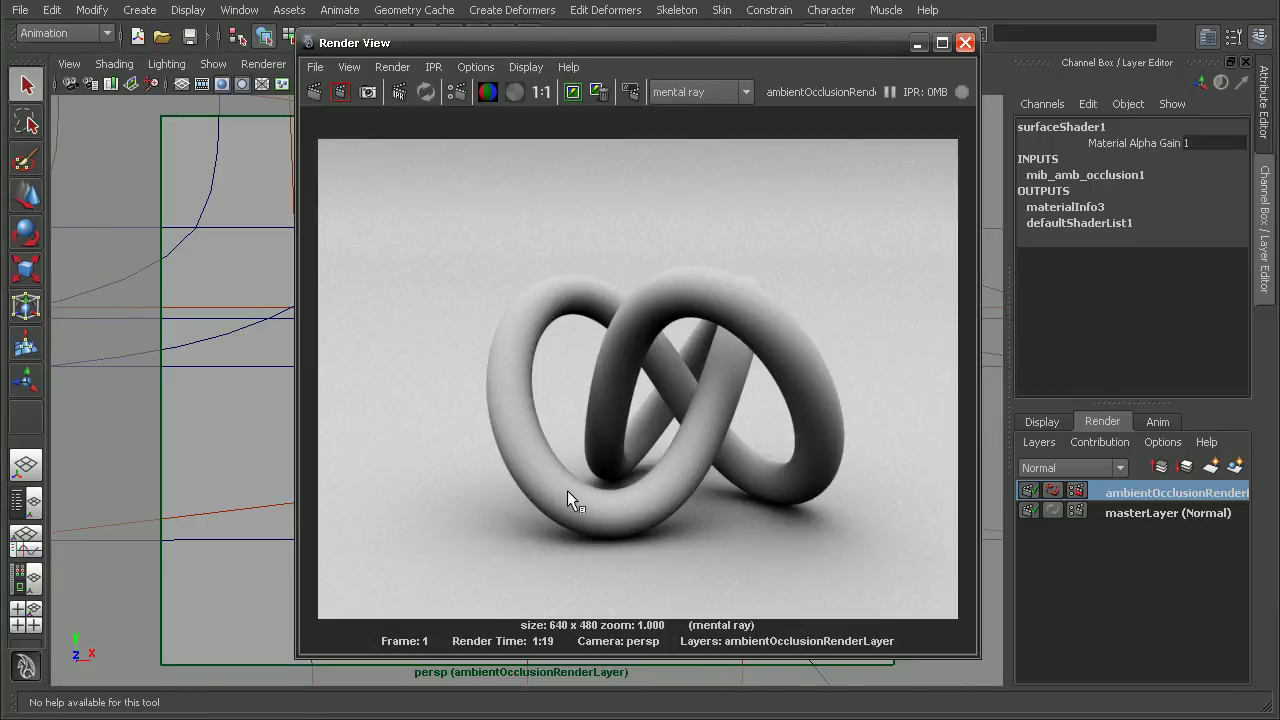
# Inspect the grey occlusion render at actual size, keep the image, and close Render View
pyautogui.keyDown('alt'); pyautogui.moveTo(615, 467); pyautogui.dragTo(760, 440, button='right'); pyautogui.keyUp('alt')
pyautogui.keyDown('alt'); pyautogui.moveTo(889, 529); pyautogui.dragTo(725, 379, button='right'); pyautogui.keyUp('alt')
pyautogui.keyDown('alt'); pyautogui.moveTo(725, 379); pyautogui.dragTo(733, 445, button='middle'); pyautogui.keyUp('alt')
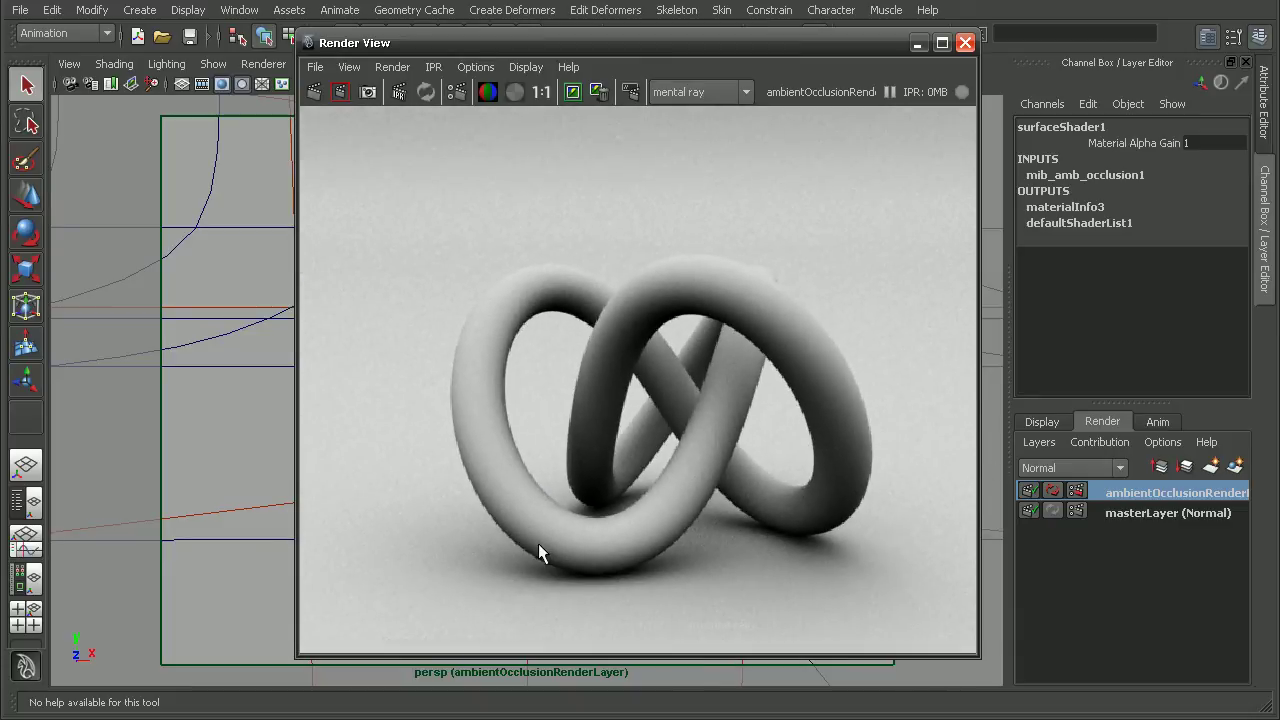
pyautogui.click(541, 91)
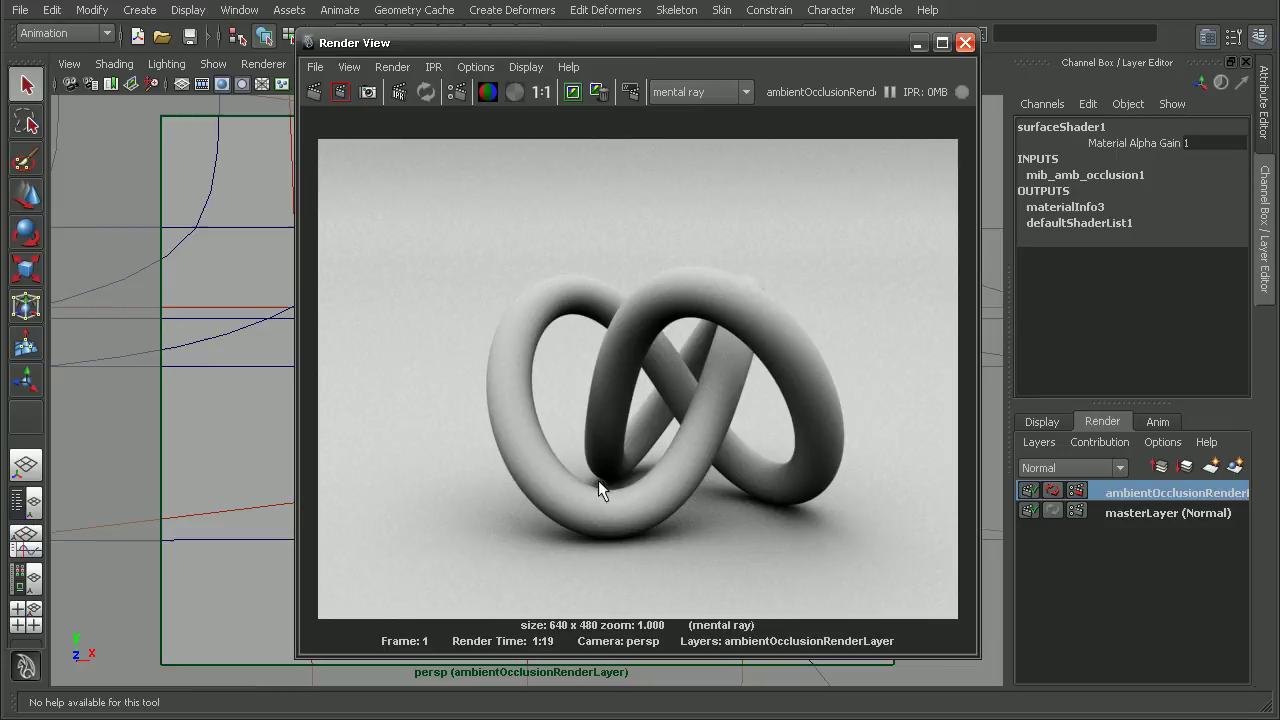
pyautogui.click(573, 91)
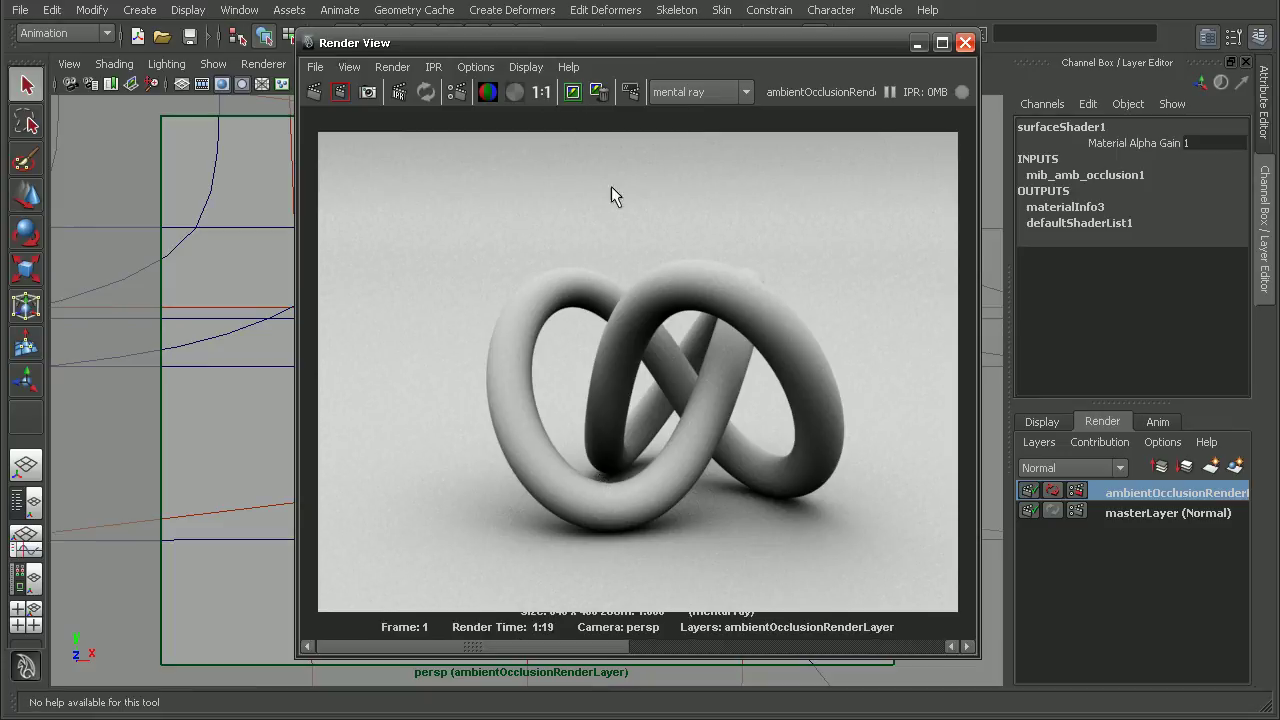
pyautogui.click(965, 42)
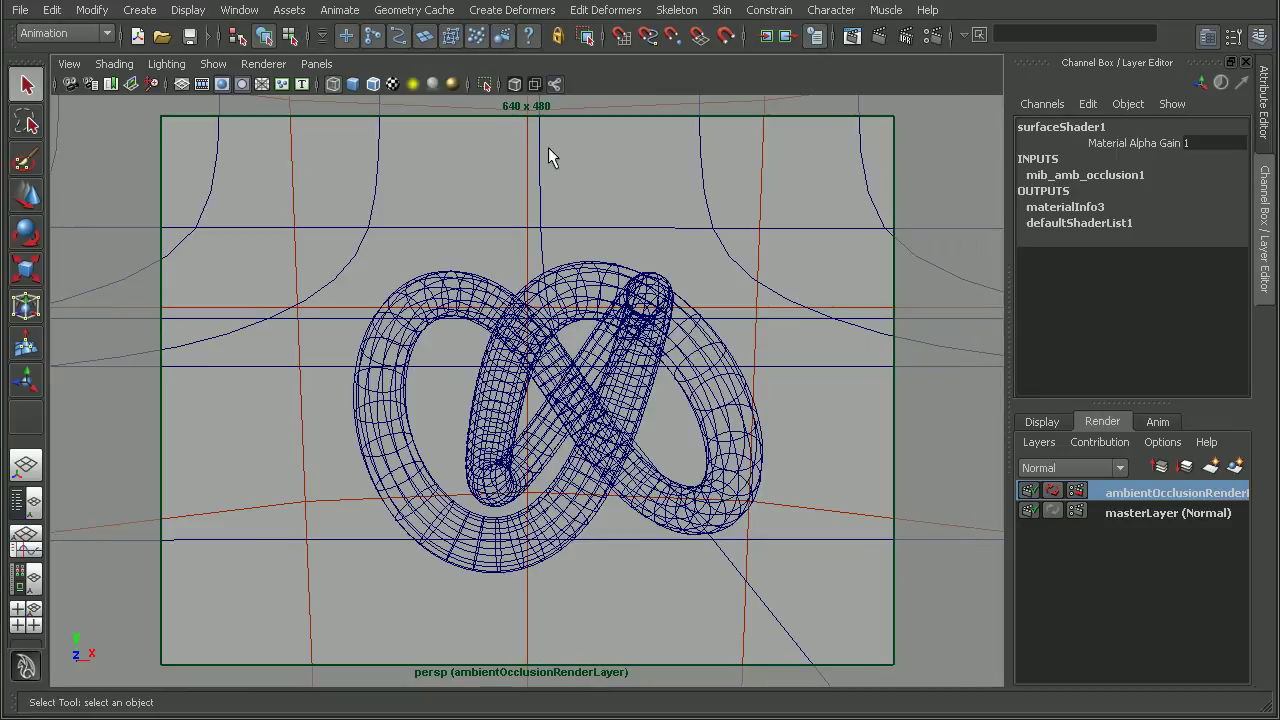
# Graph the surfaceShader1 node network in the Hypershade/Persp layout
pyautogui.click(26, 578)
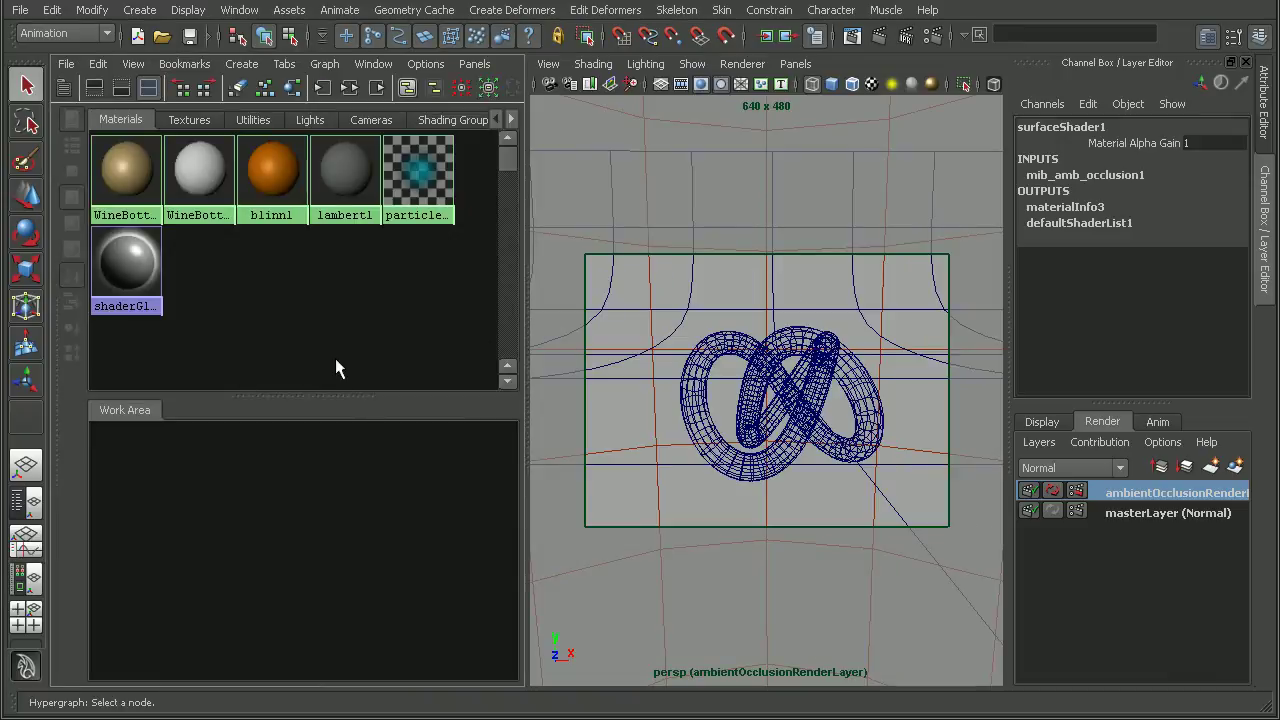
pyautogui.click(177, 119)
pyautogui.click(130, 118)
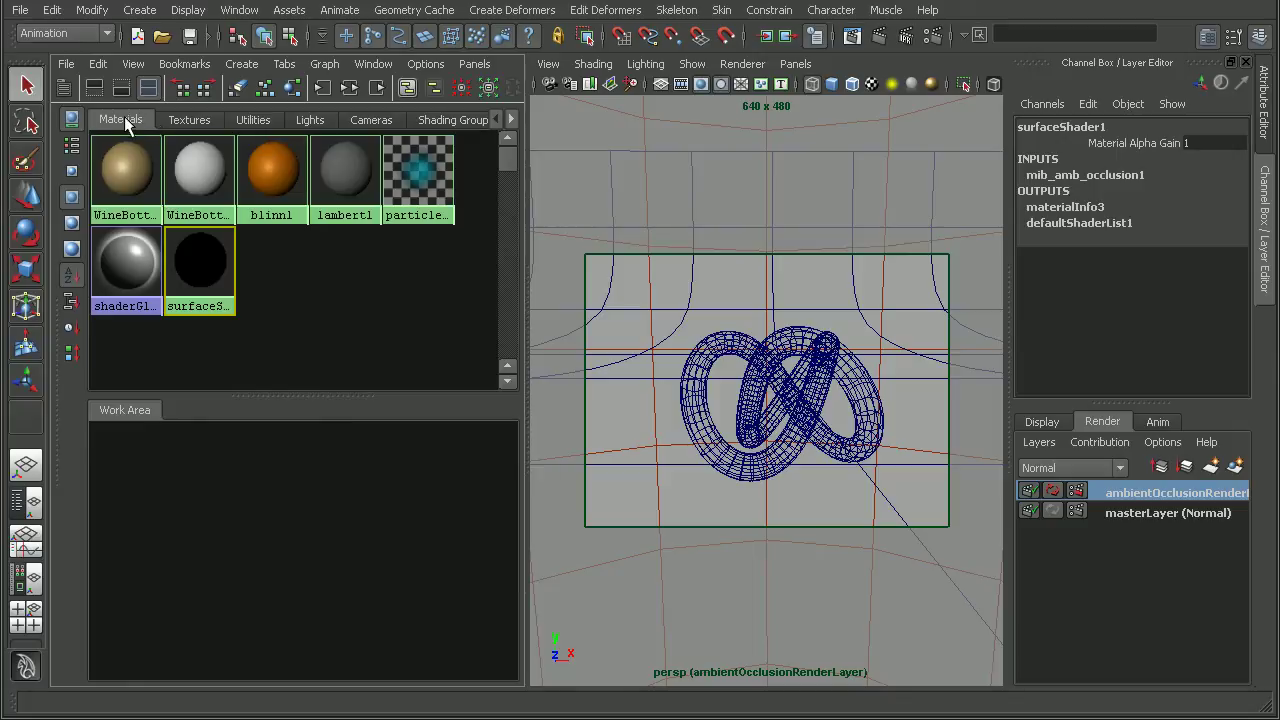
pyautogui.moveTo(198, 262); pyautogui.dragTo(190, 290, button='middle')
pyautogui.click(350, 86)
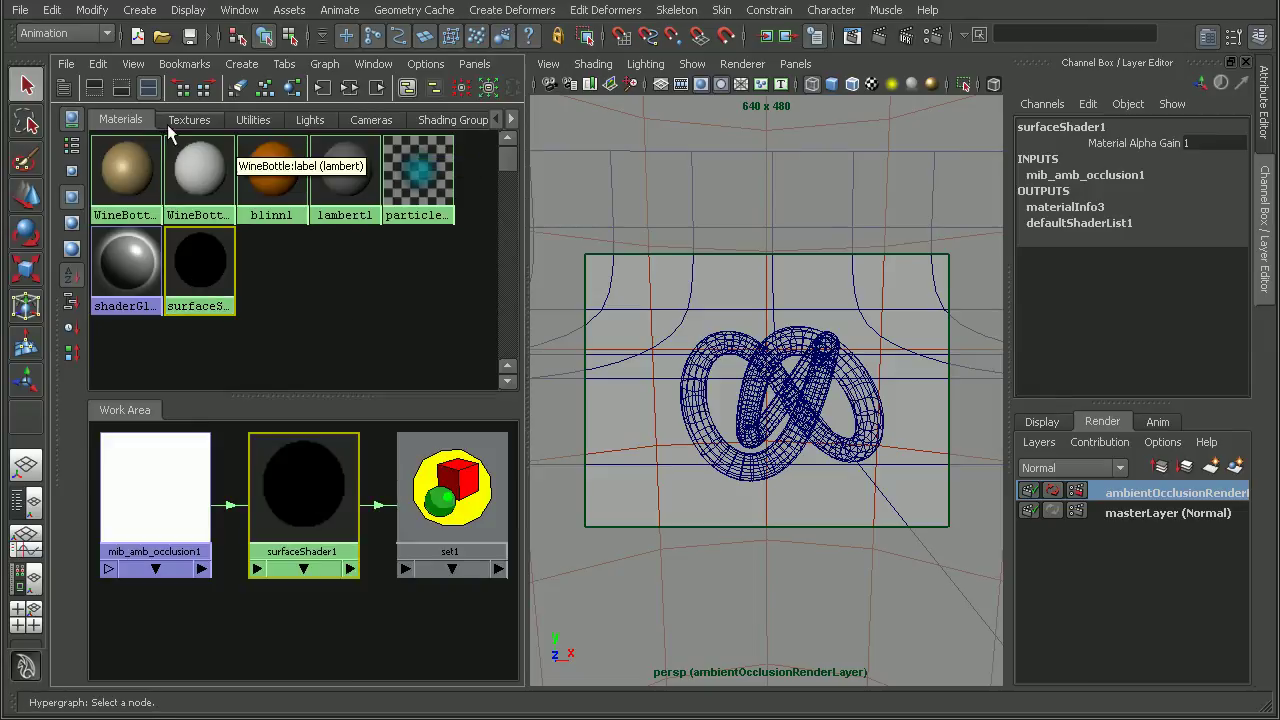
pyautogui.click(121, 87)
pyautogui.keyDown('alt'); pyautogui.moveTo(280, 306); pyautogui.dragTo(300, 409, button='middle'); pyautogui.keyUp('alt')
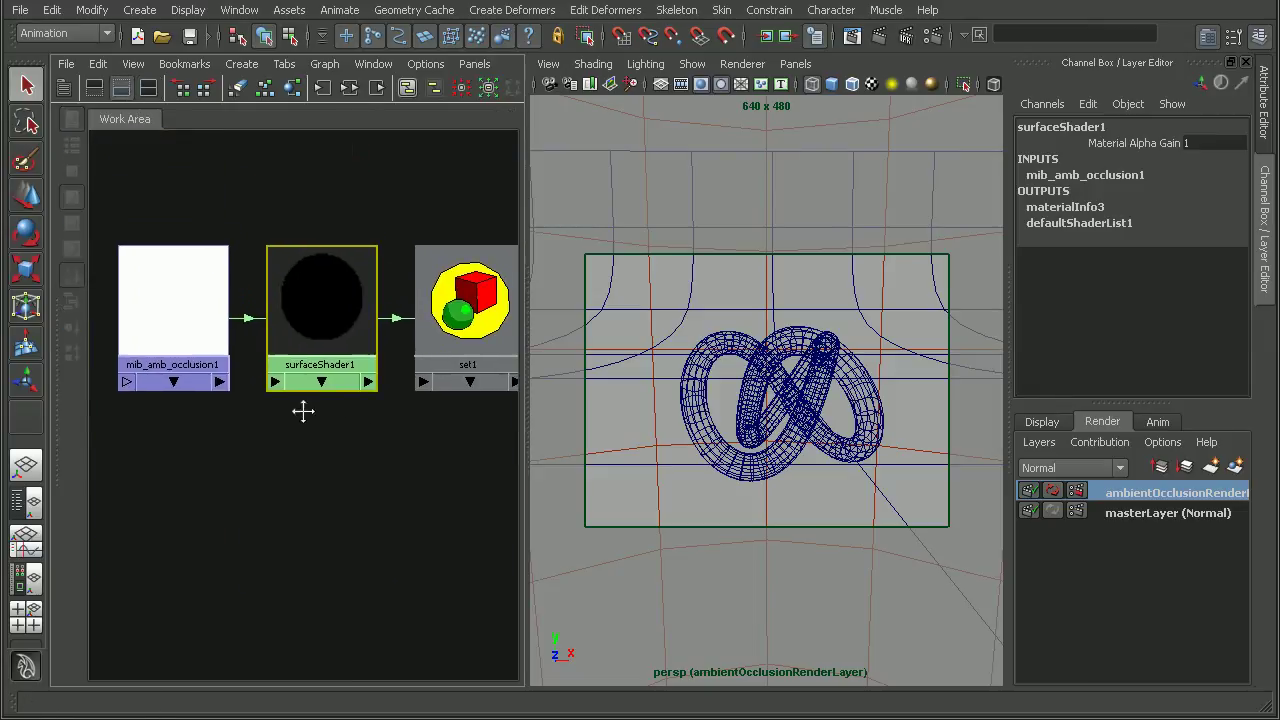
pyautogui.keyDown('alt'); pyautogui.moveTo(300, 409); pyautogui.dragTo(320, 429, button='right'); pyautogui.keyUp('alt')
# Set the mib_amb_occlusion1 node's Samples to 64 in the Attribute Editor
pyautogui.click(177, 298)
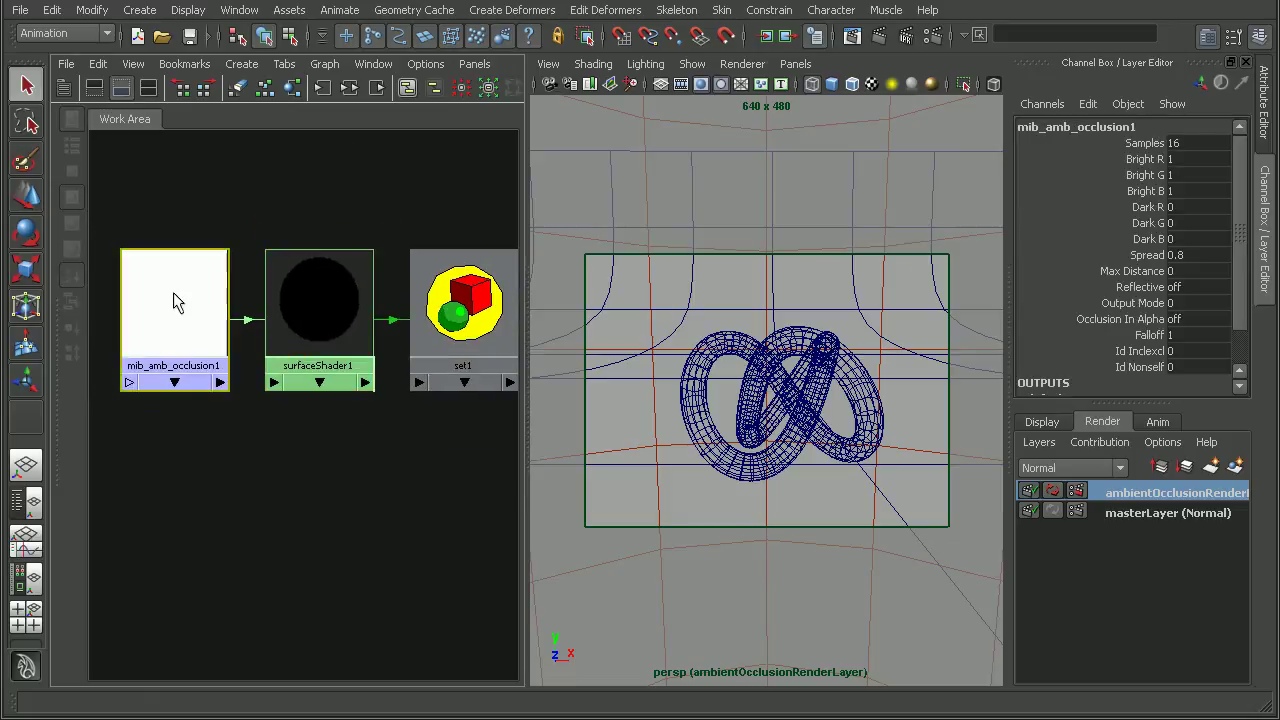
pyautogui.doubleClick(178, 299)
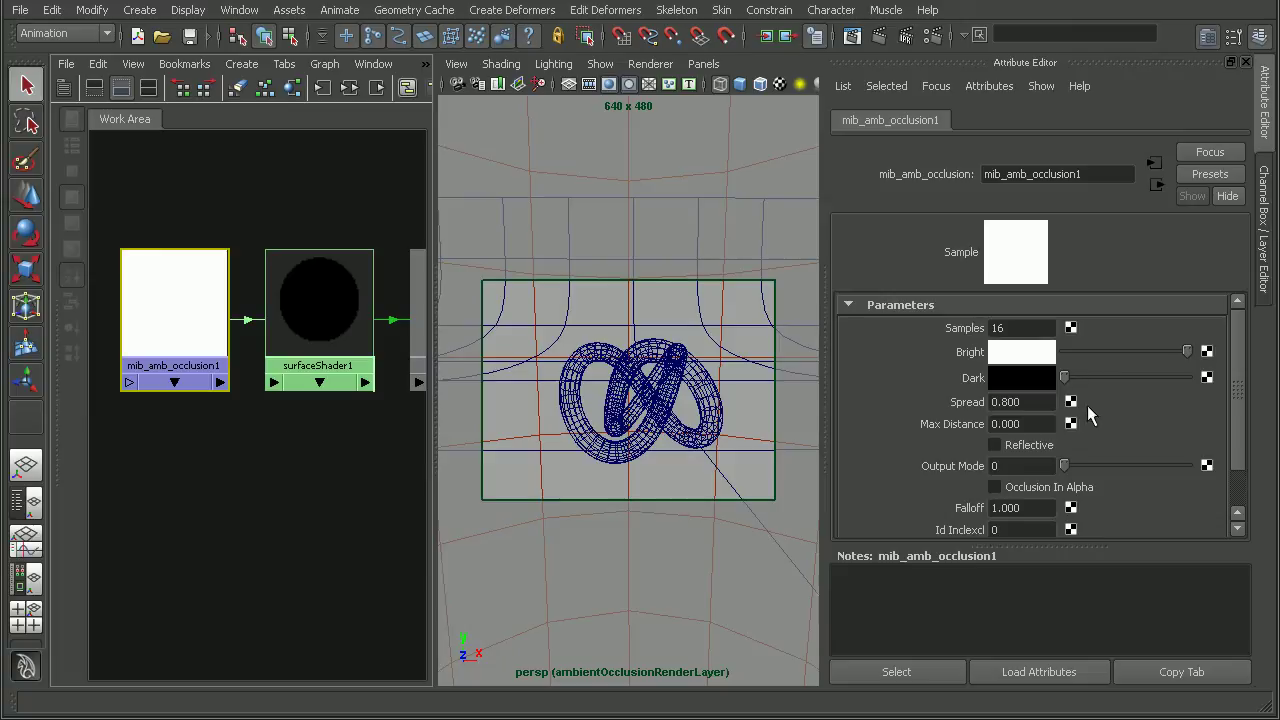
pyautogui.moveTo(1240, 370); pyautogui.dragTo(1223, 309)
pyautogui.doubleClick(1020, 328)
pyautogui.write('64')
pyautogui.press('Tab')
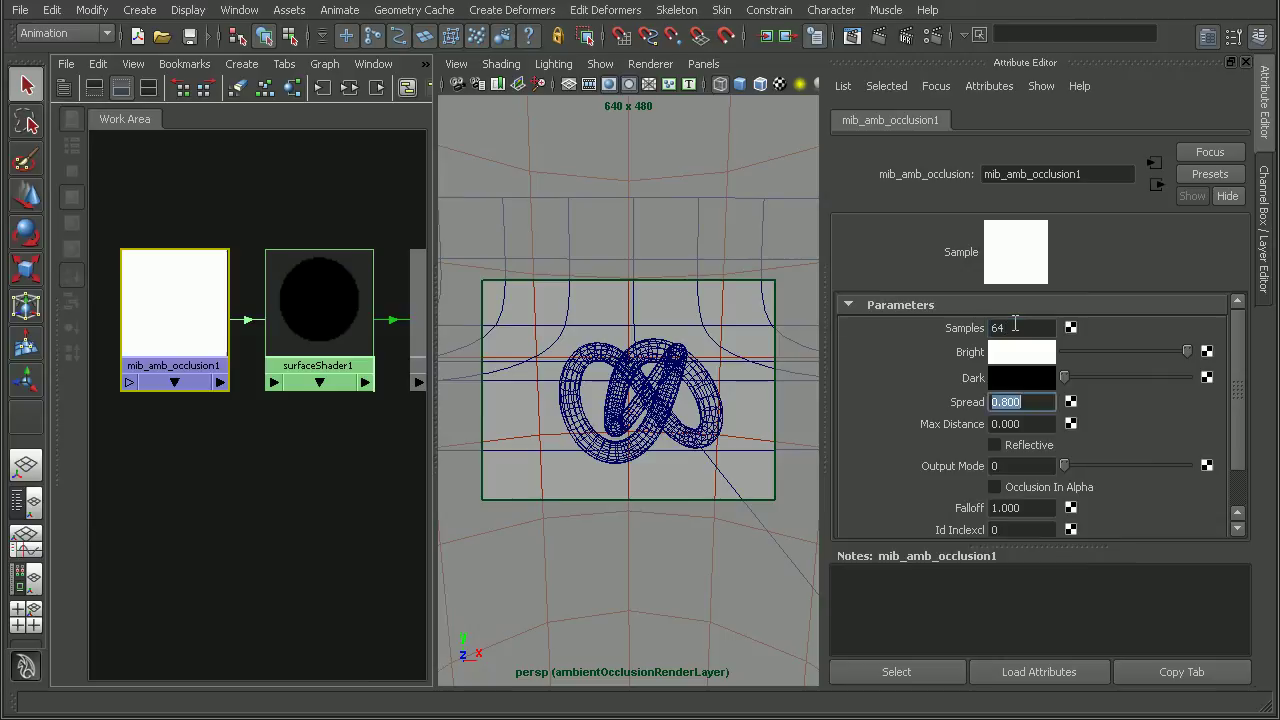
# Redo the render with 64 samples, compare it against the kept image, and close Render View
pyautogui.click(812, 84)
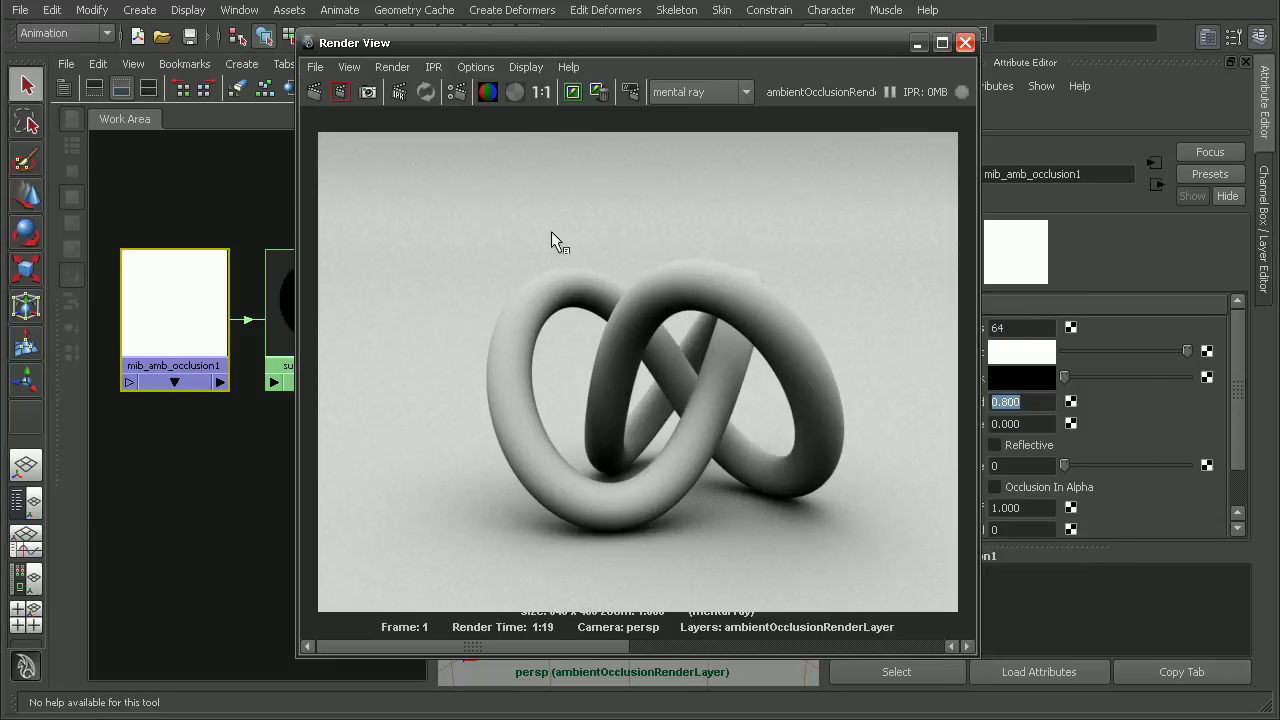
pyautogui.click(313, 92)
pyautogui.moveTo(553, 294)
pyautogui.keyDown('alt'); pyautogui.mouseDown(button='right')
pyautogui.moveTo(565, 277)
pyautogui.moveTo(903, 332)
pyautogui.moveTo(629, 357)
pyautogui.moveTo(545, 270)
pyautogui.mouseUp(button='right'); pyautogui.keyUp('alt')
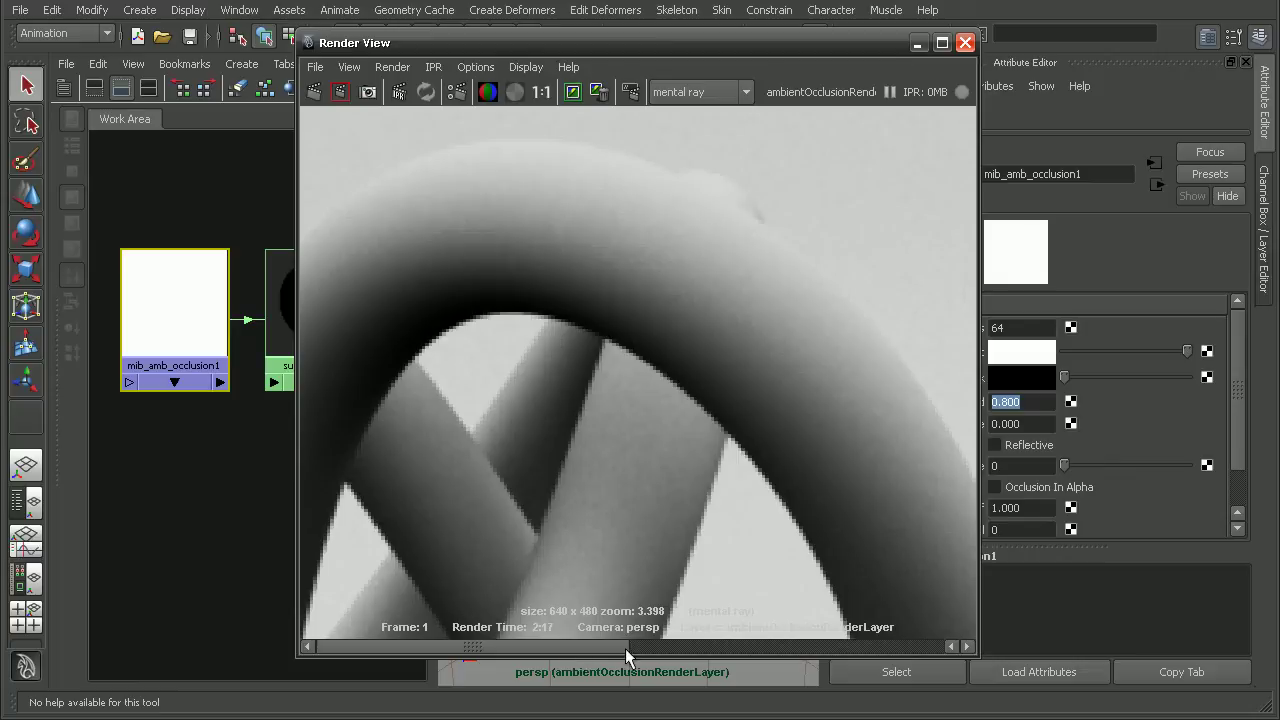
pyautogui.moveTo(625, 648); pyautogui.dragTo(801, 646)
pyautogui.moveTo(704, 646); pyautogui.dragTo(469, 646)
pyautogui.click(966, 43)
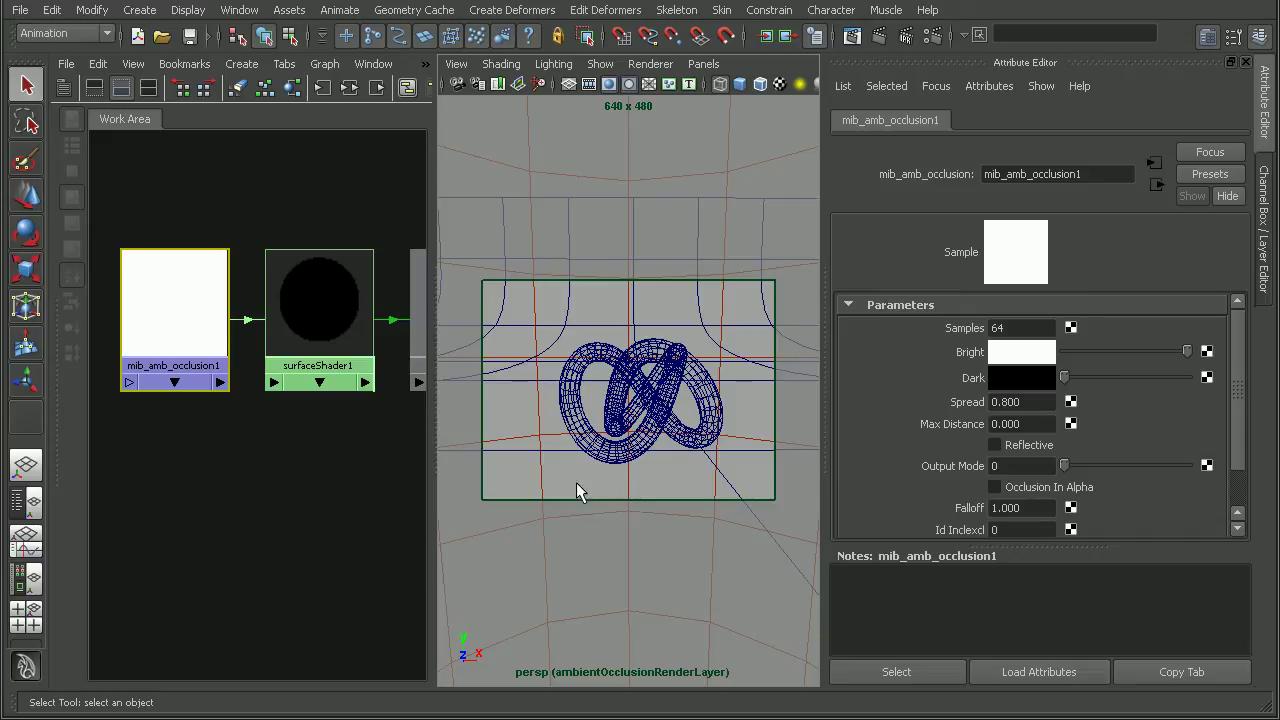
# Switch the side panel from the Attribute Editor back to the Channel Box / Layer Editor
pyautogui.click(1264, 228)
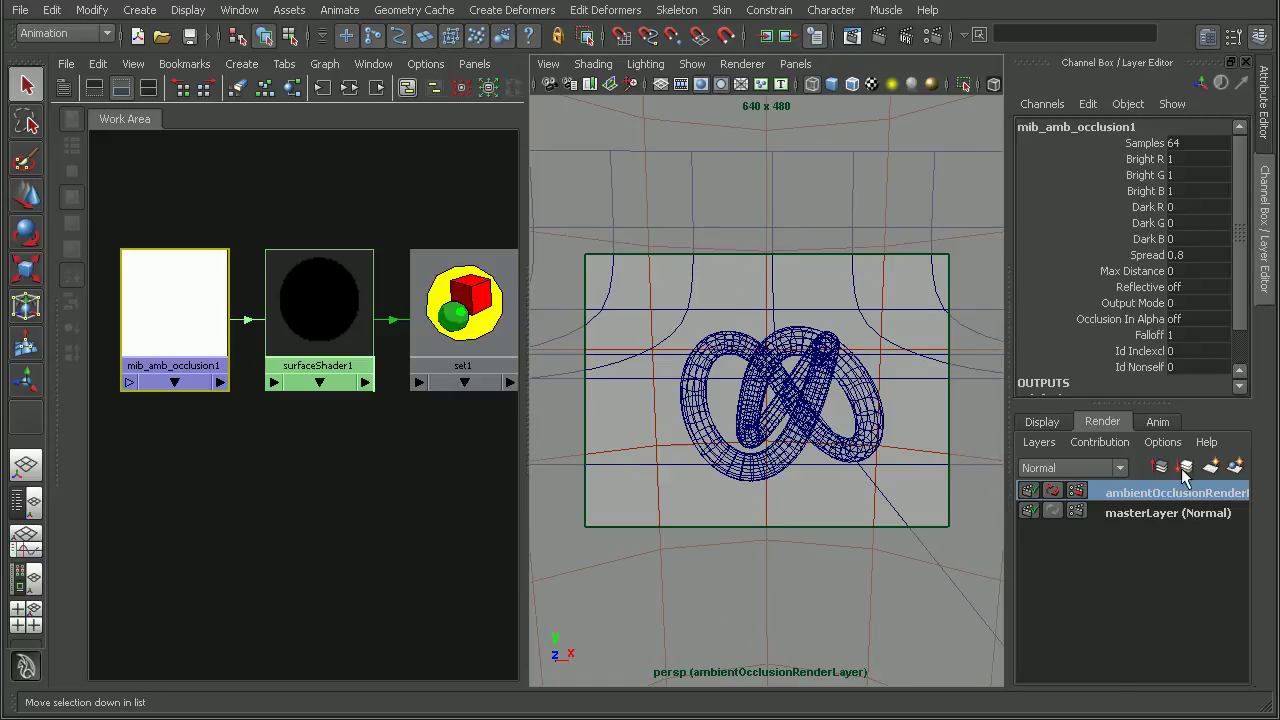